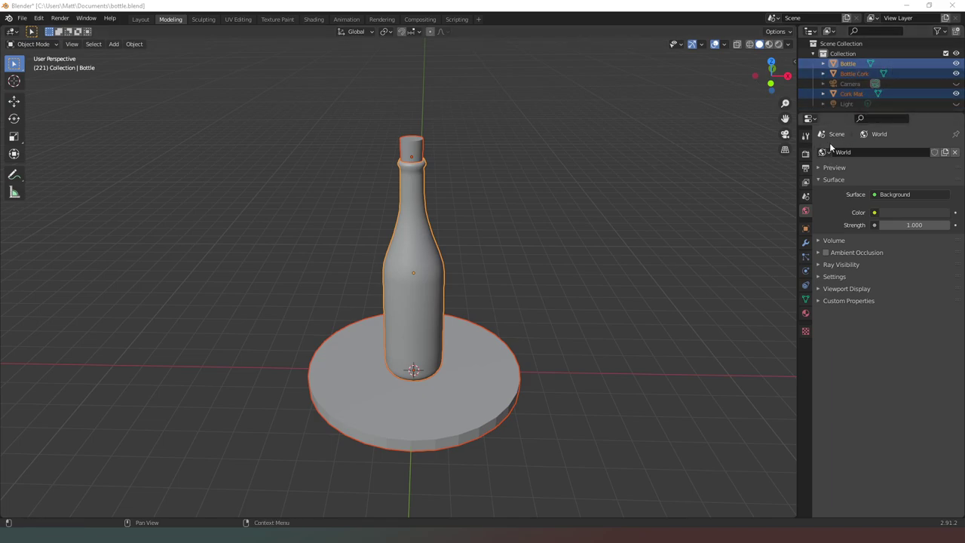
Step: Export the selected bottle, cork and cork mat as Wavefront bottle.obj into D:\Blender Stuff\, limited to Selection Only, with a scale of 3.94
{"action": "left_click", "coordinate": [619, 432]}
{"action": "left_click_drag", "start_coordinate": [610, 472], "coordinate": [156, 69]}
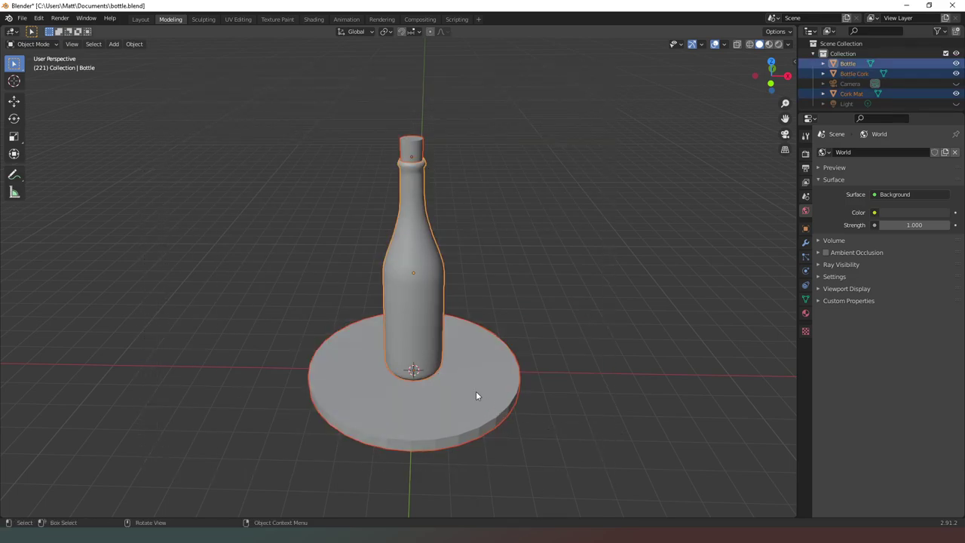
{"action": "left_click", "coordinate": [21, 20]}
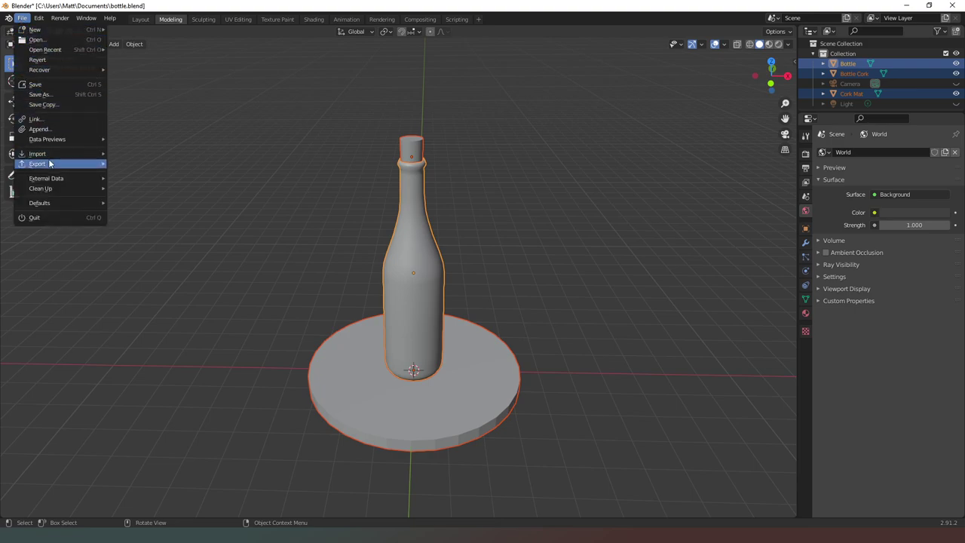
{"action": "mouse_move", "coordinate": [48, 166]}
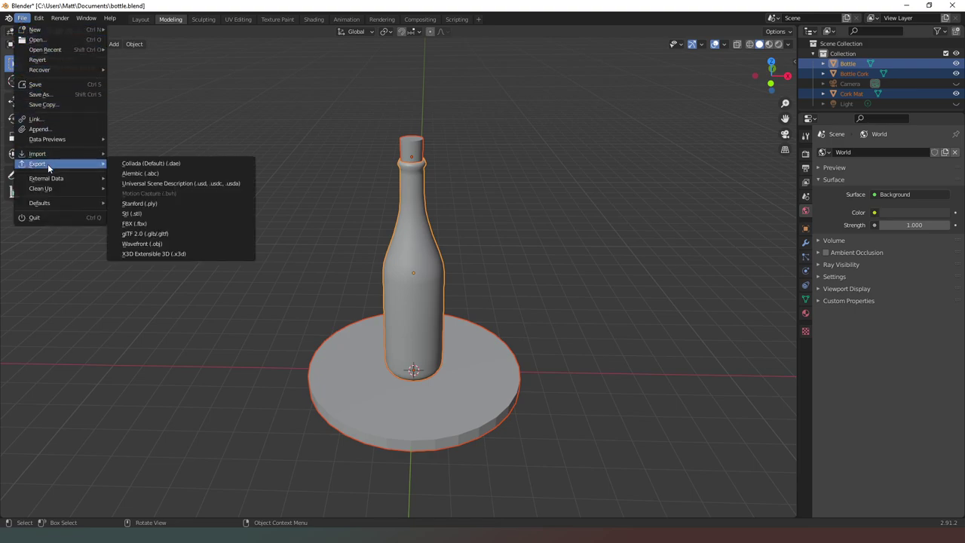
{"action": "left_click", "coordinate": [165, 243]}
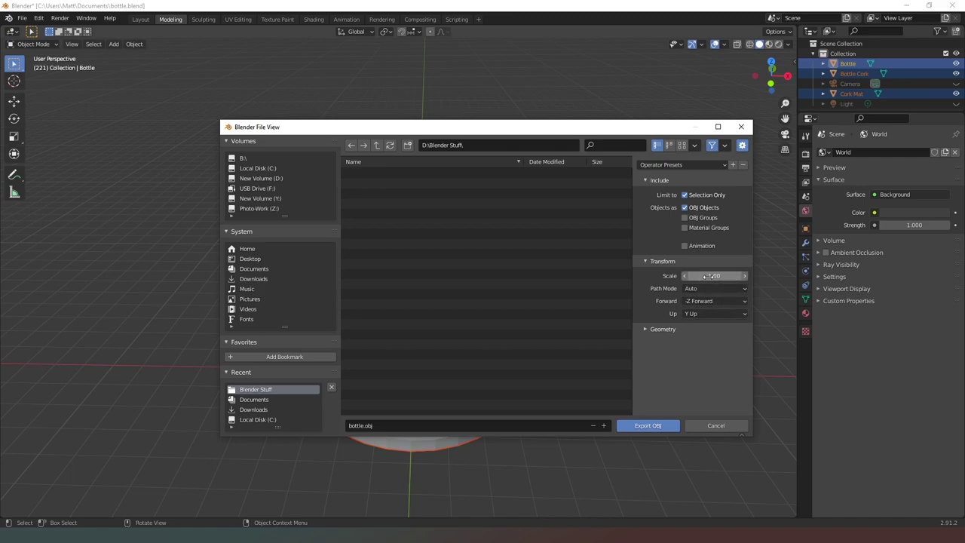
{"action": "left_click_drag", "start_coordinate": [712, 276], "coordinate": [743, 276]}
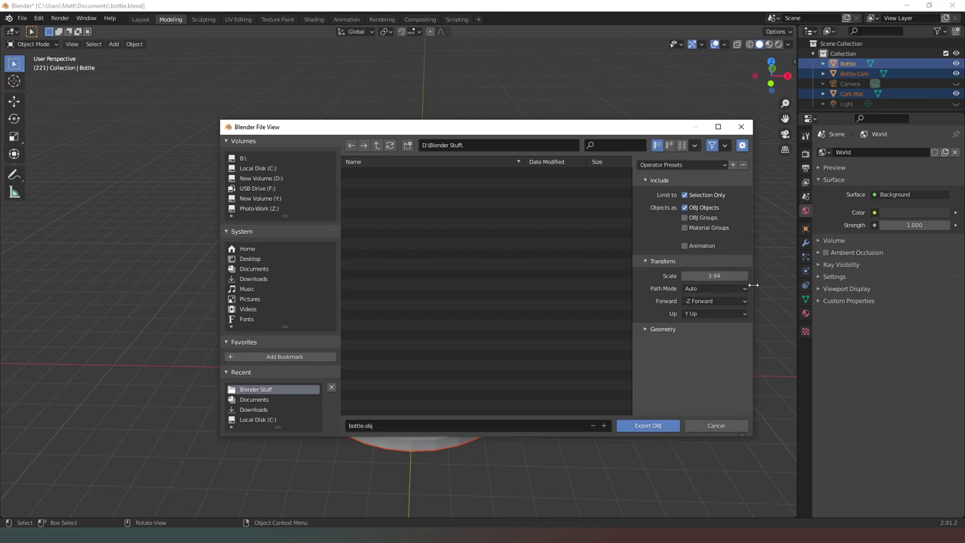
{"action": "left_click", "coordinate": [650, 426]}
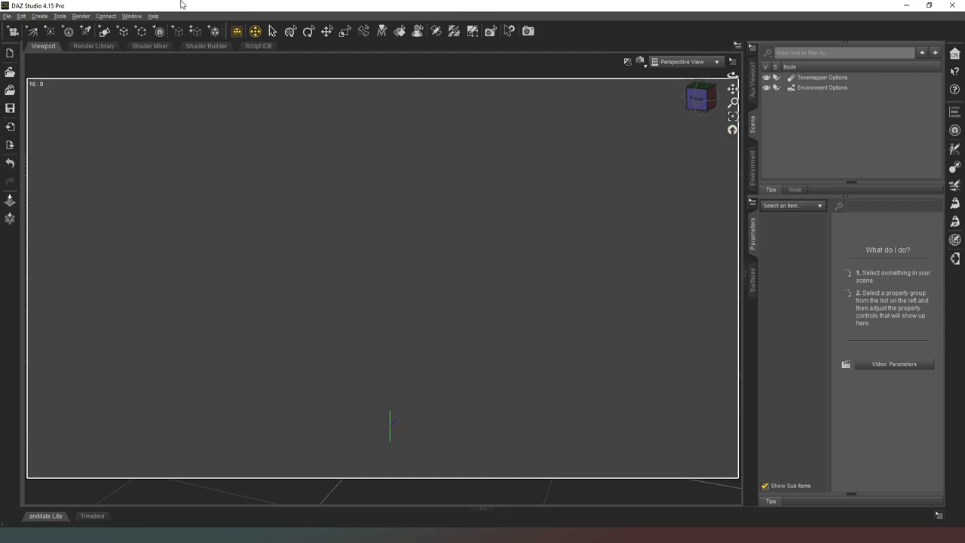
Step: Switch to DAZ Studio and import the bottle OBJ with the Custom preset at 100% scale, reading surfaces and the material library
{"action": "left_click", "coordinate": [7, 17]}
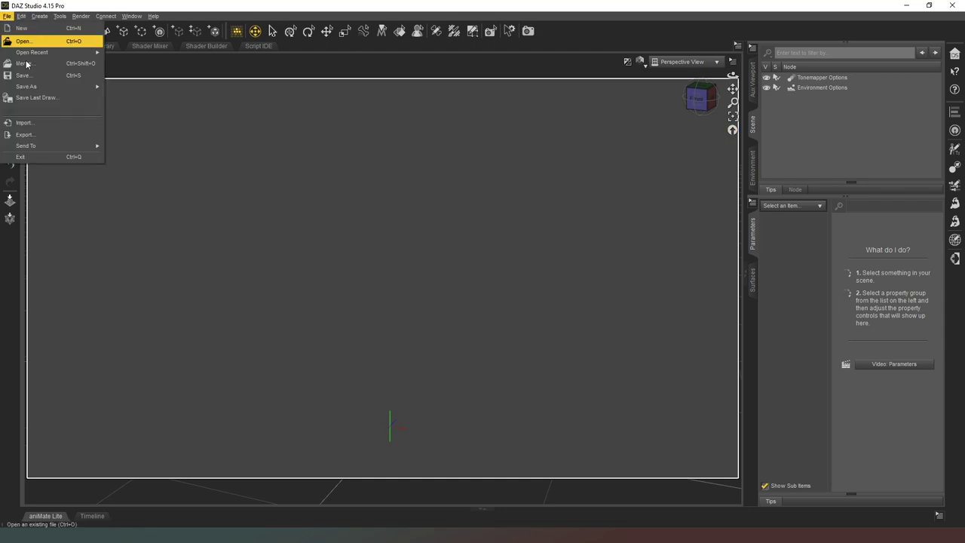
{"action": "left_click", "coordinate": [36, 123]}
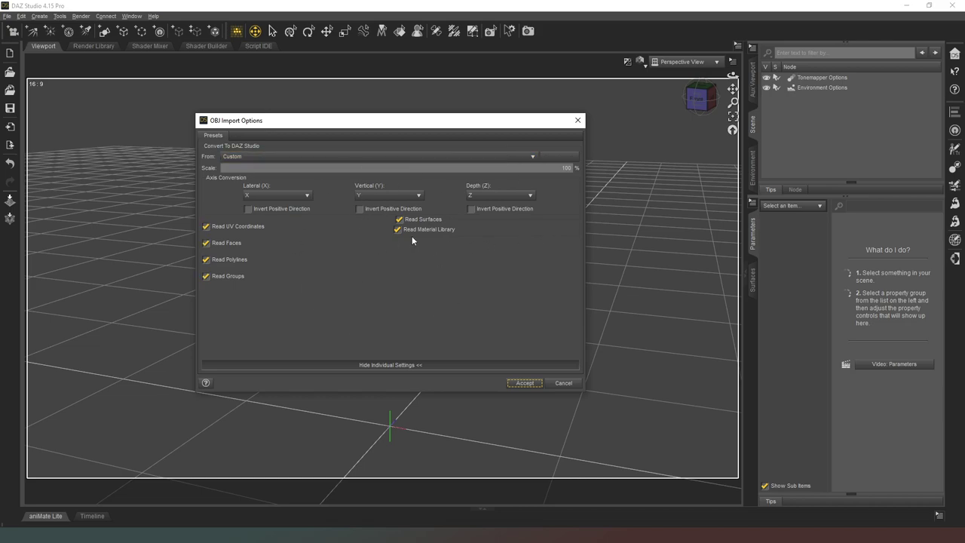
{"action": "left_click", "coordinate": [451, 232]}
{"action": "left_click", "coordinate": [451, 230]}
{"action": "left_click", "coordinate": [527, 384]}
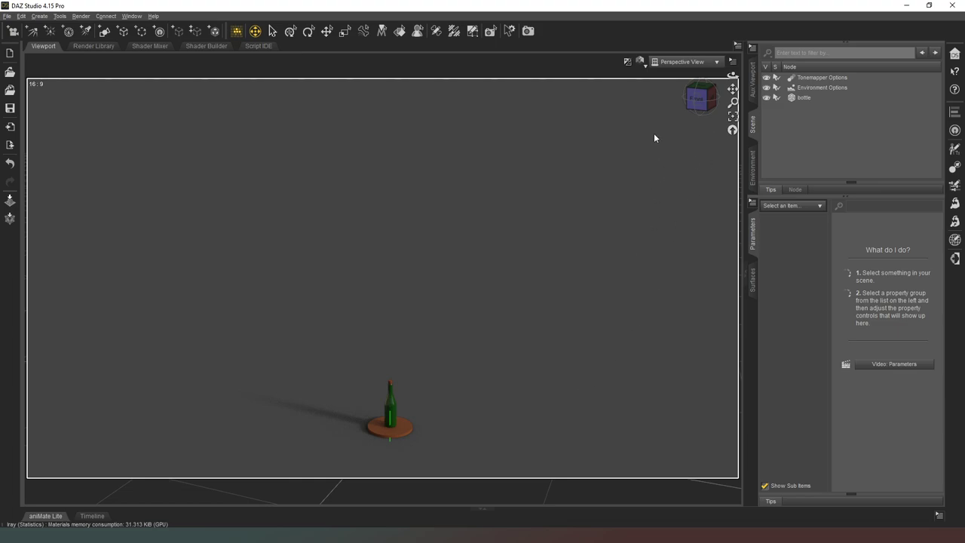
Step: Examine the imported bottle and its mat up close from the front and right sides
{"action": "scroll", "coordinate": [692, 113], "scroll_direction": "up", "scroll_amount": 5}
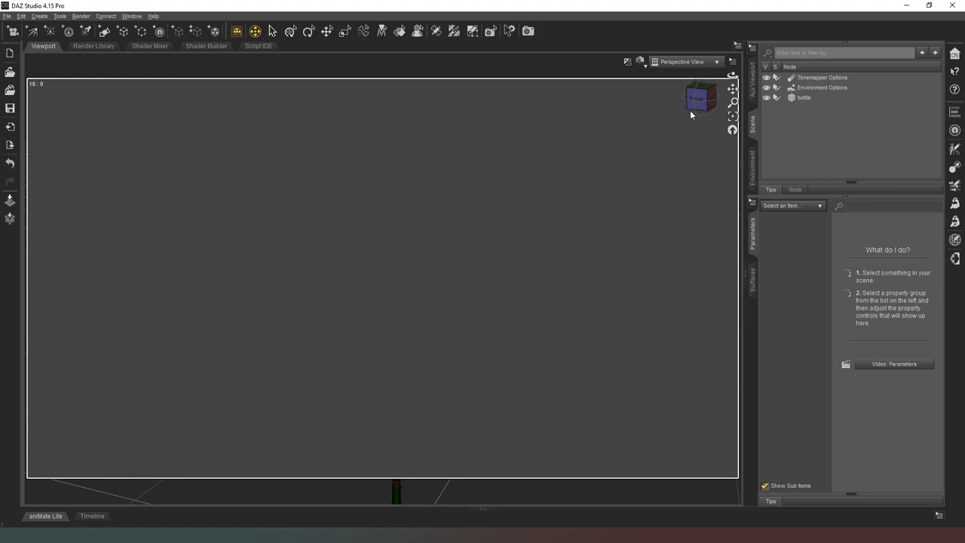
{"action": "scroll", "coordinate": [690, 110], "scroll_direction": "down", "scroll_amount": 3}
{"action": "scroll", "coordinate": [693, 115], "scroll_direction": "up", "scroll_amount": 4}
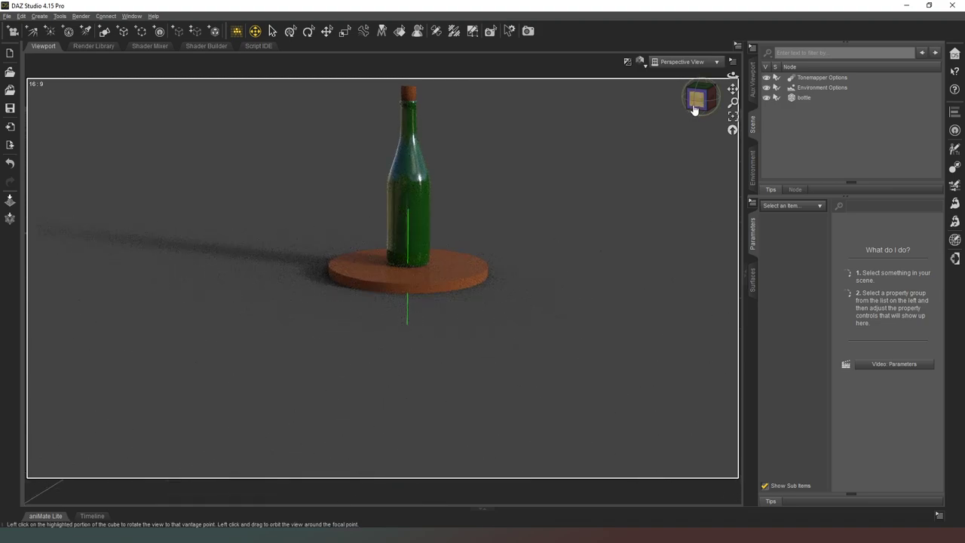
{"action": "left_click", "coordinate": [693, 113]}
{"action": "left_click", "coordinate": [700, 100]}
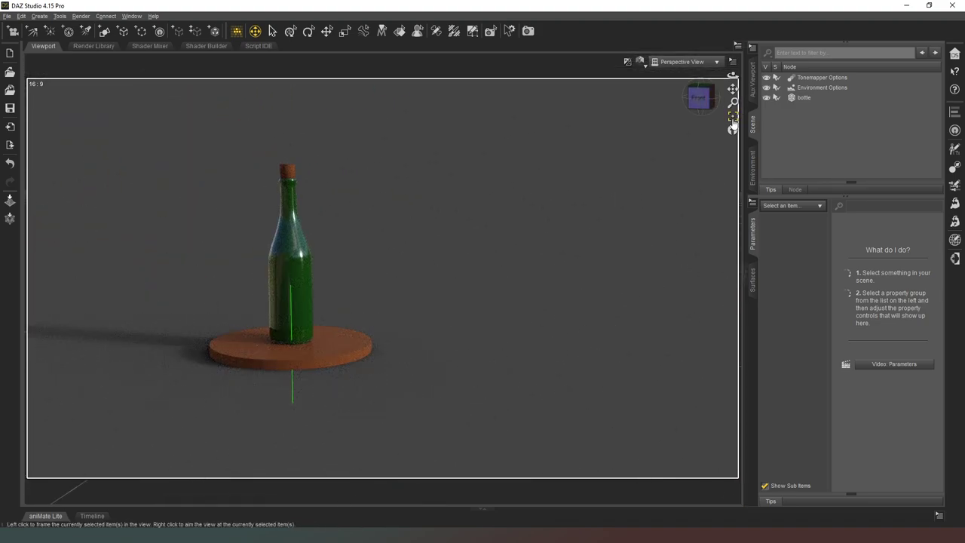
{"action": "left_click", "coordinate": [704, 102]}
{"action": "left_click", "coordinate": [705, 105]}
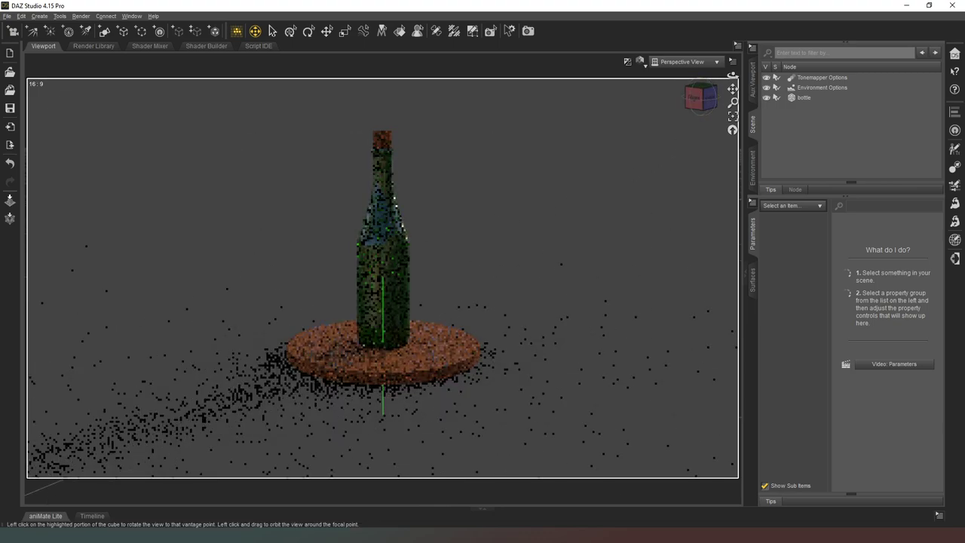
{"action": "left_click", "coordinate": [695, 96]}
{"action": "left_click", "coordinate": [700, 98]}
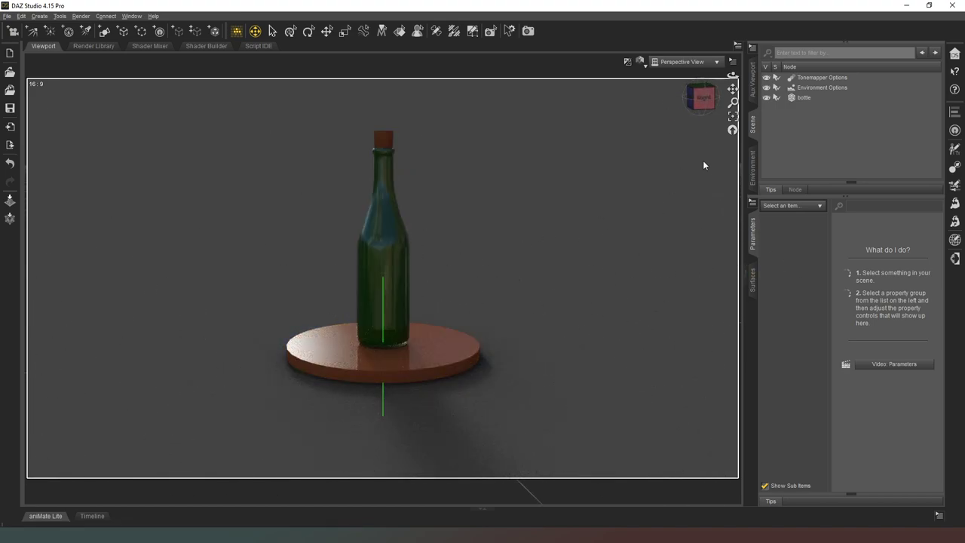
{"action": "left_click", "coordinate": [702, 99]}
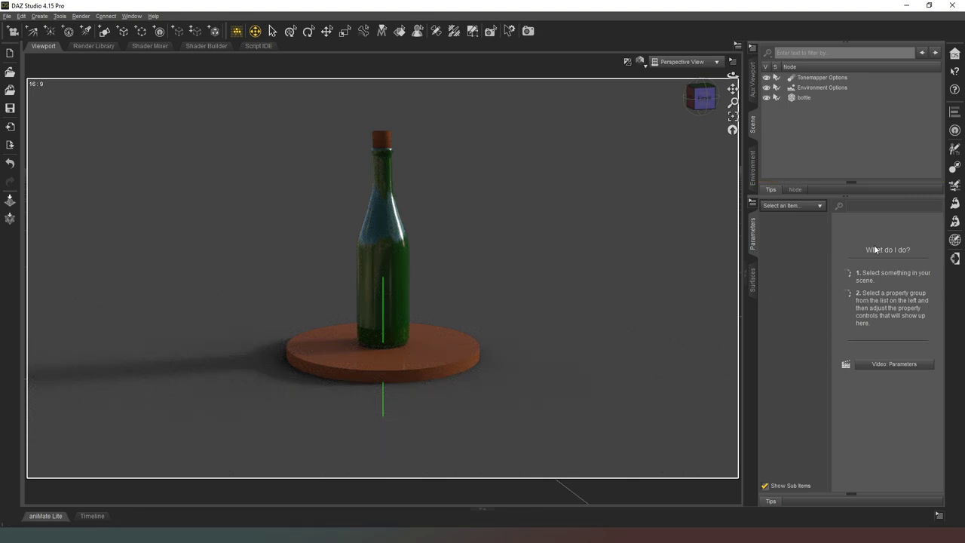
Step: Select the bottle's Material surface with the Surface Selection tool, inspect its Base Color image map and browse for the texture file
{"action": "left_click", "coordinate": [752, 278]}
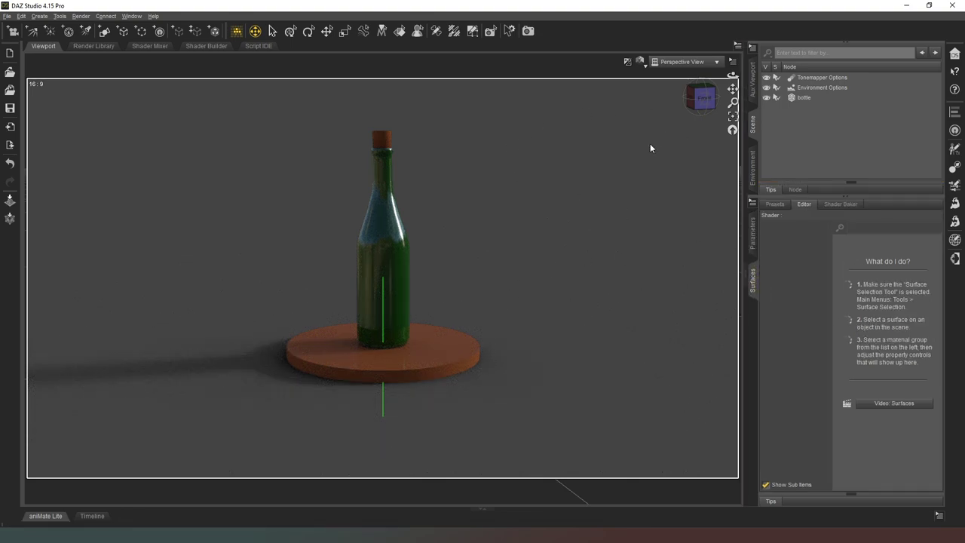
{"action": "left_click", "coordinate": [473, 31]}
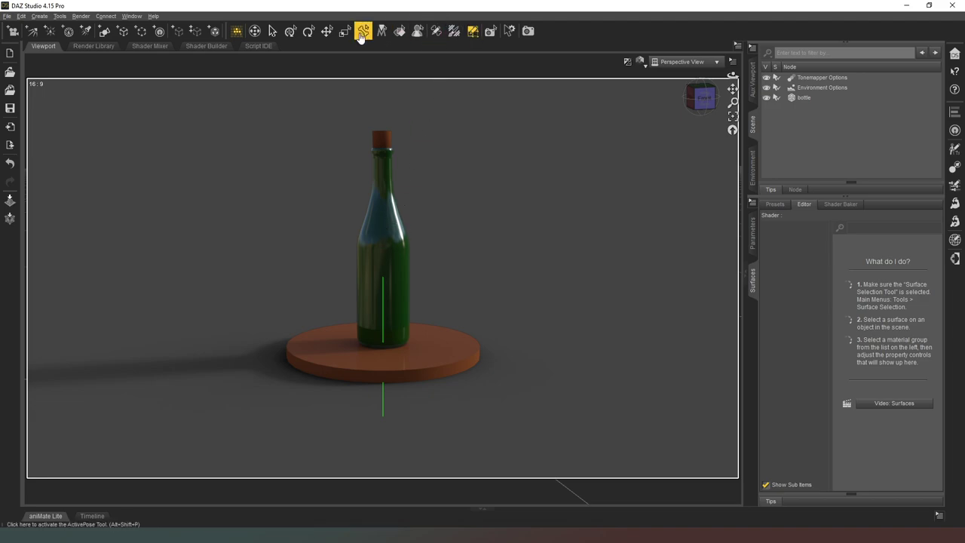
{"action": "left_click", "coordinate": [398, 31]}
{"action": "left_click", "coordinate": [388, 224]}
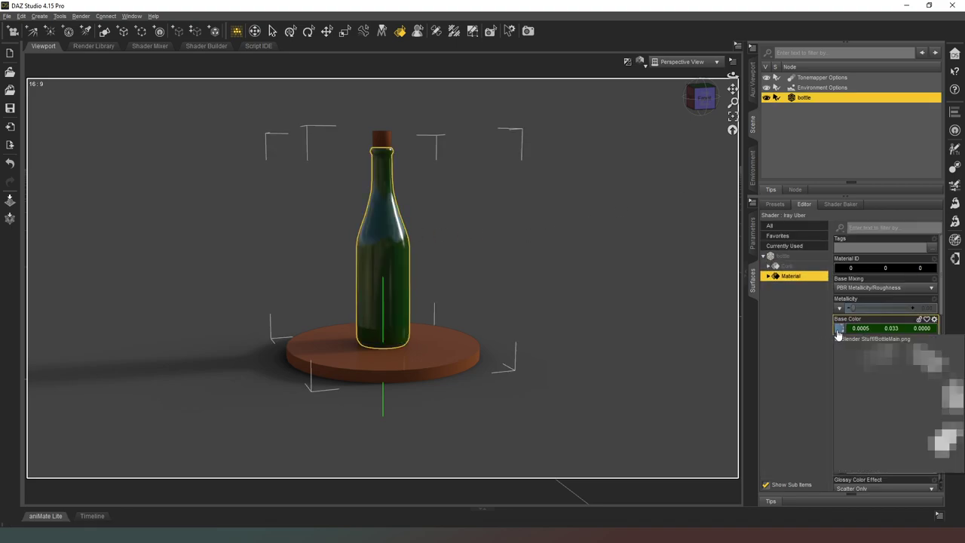
{"action": "mouse_move", "coordinate": [842, 332]}
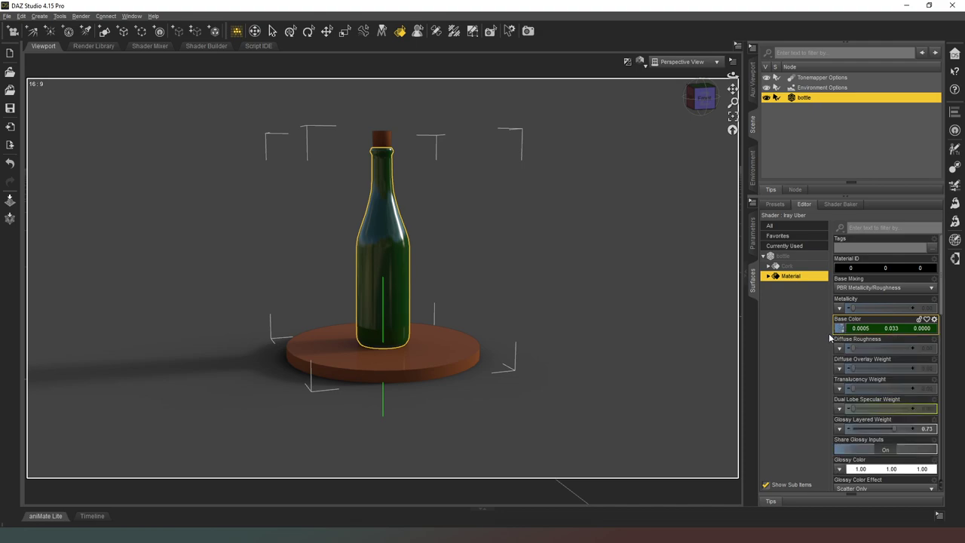
{"action": "left_click", "coordinate": [840, 330]}
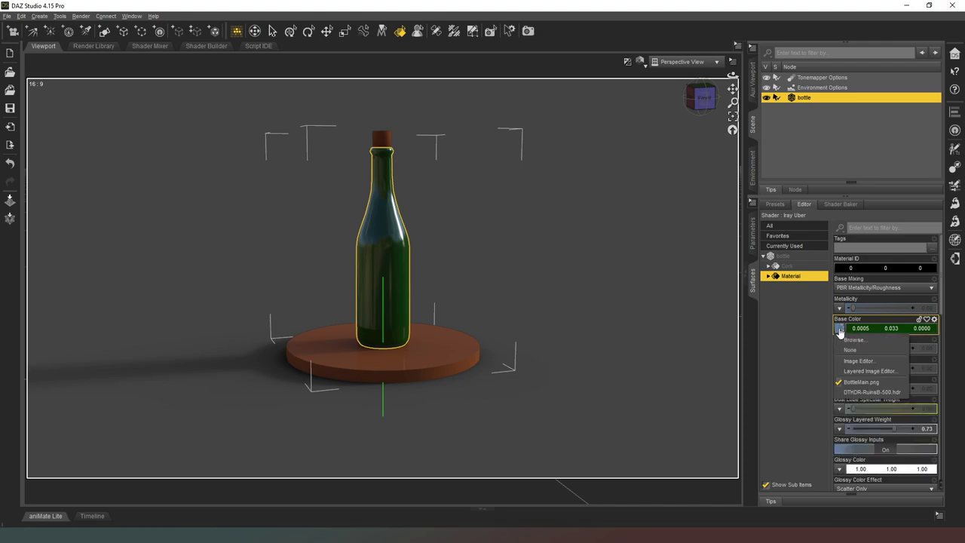
{"action": "left_click", "coordinate": [854, 340]}
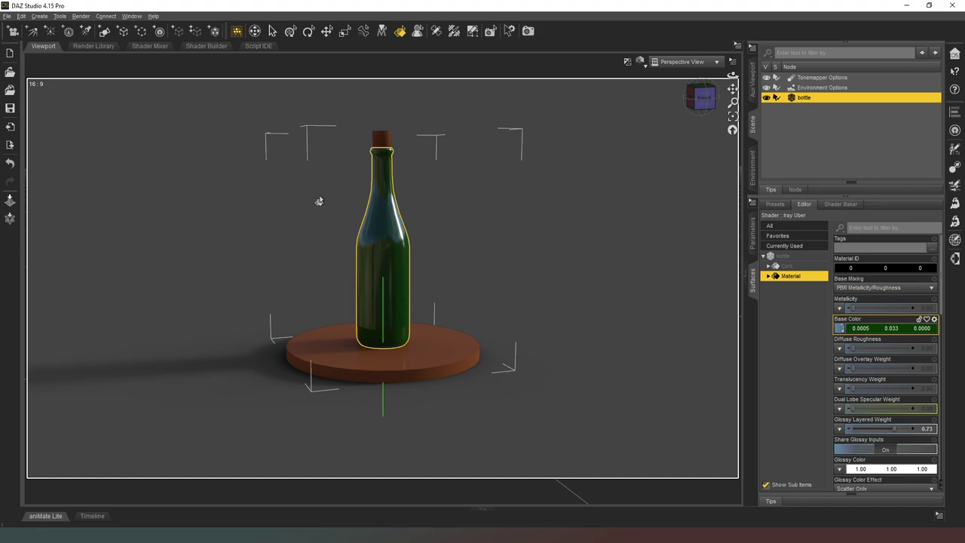
Step: Deselect the bottle and inspect the materials on it and the mat from several angles and distances
{"action": "left_click", "coordinate": [513, 201]}
{"action": "left_click", "coordinate": [703, 106]}
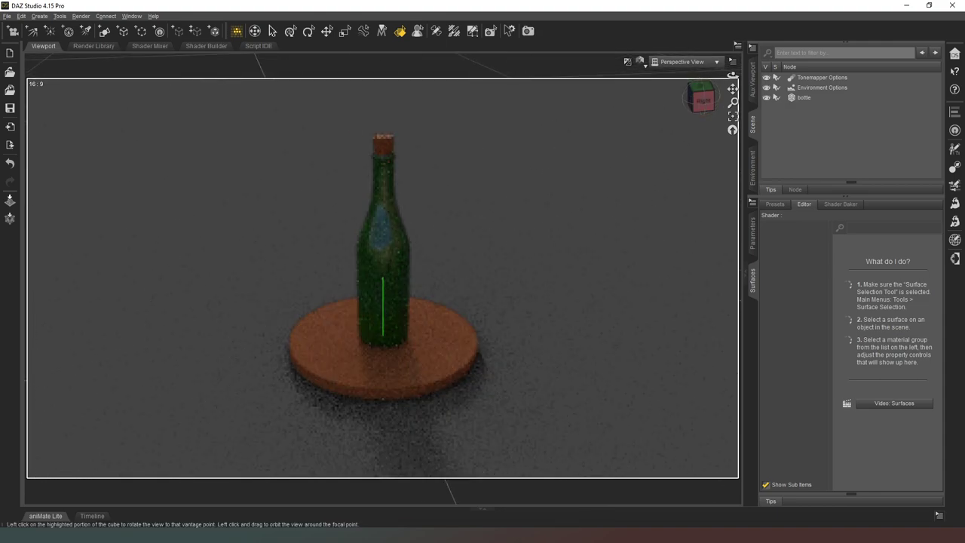
{"action": "left_click_drag", "start_coordinate": [701, 99], "coordinate": [697, 108]}
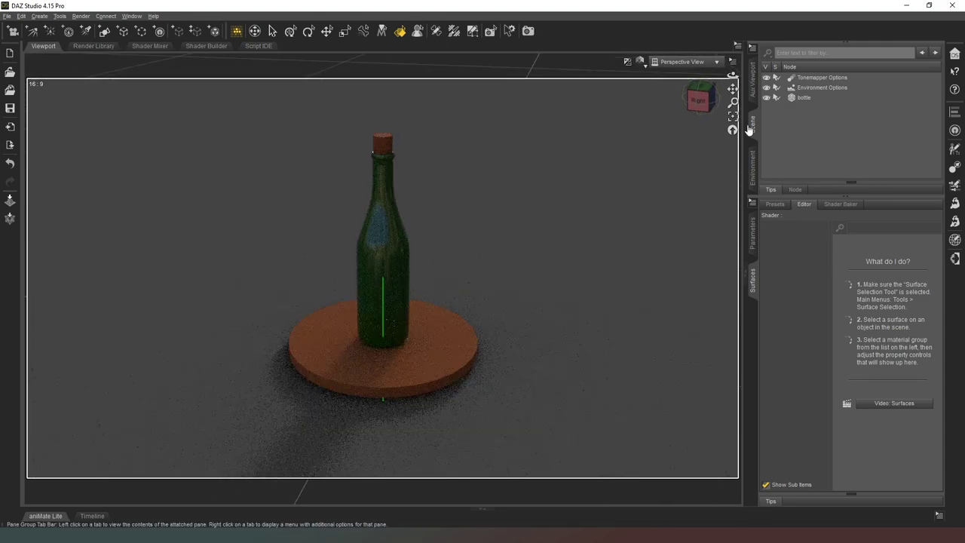
{"action": "scroll", "coordinate": [576, 202], "scroll_direction": "down", "scroll_amount": 3}
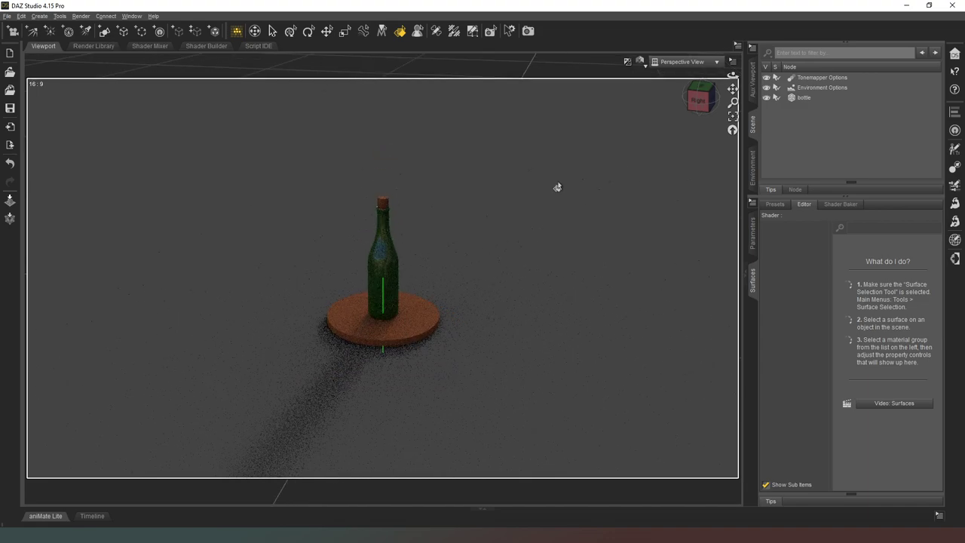
{"action": "left_click_drag", "start_coordinate": [679, 111], "coordinate": [630, 113]}
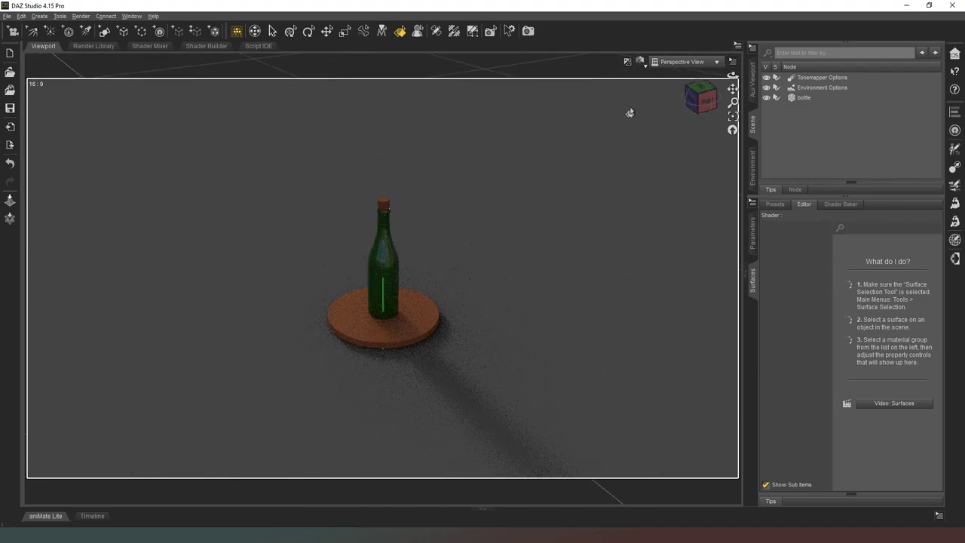
{"action": "left_click", "coordinate": [683, 100]}
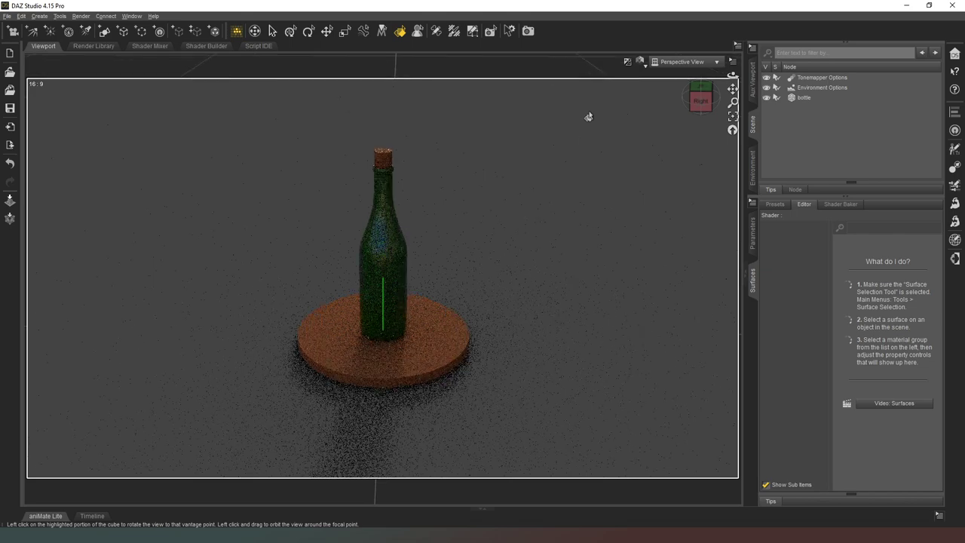
{"action": "scroll", "coordinate": [356, 216], "scroll_direction": "up", "scroll_amount": 5}
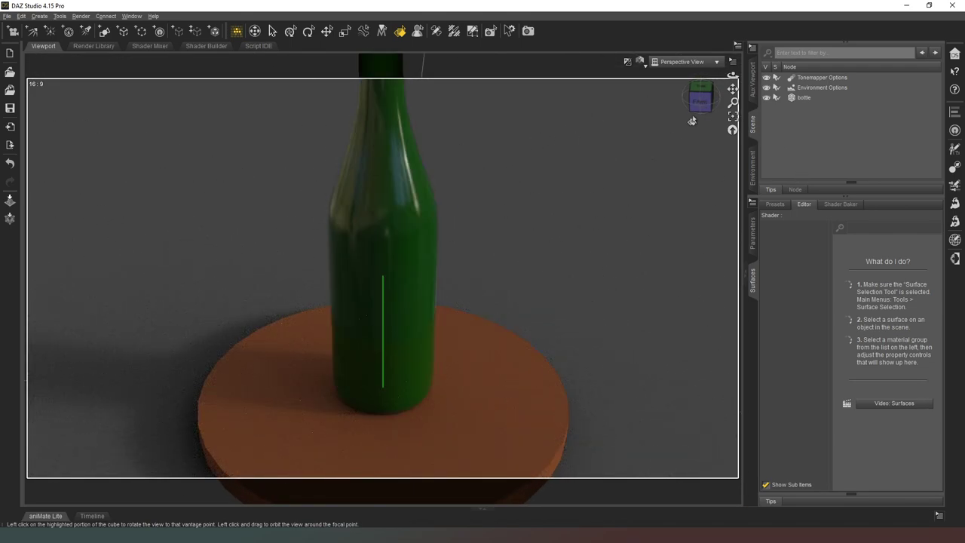
{"action": "left_click_drag", "start_coordinate": [692, 119], "coordinate": [701, 101]}
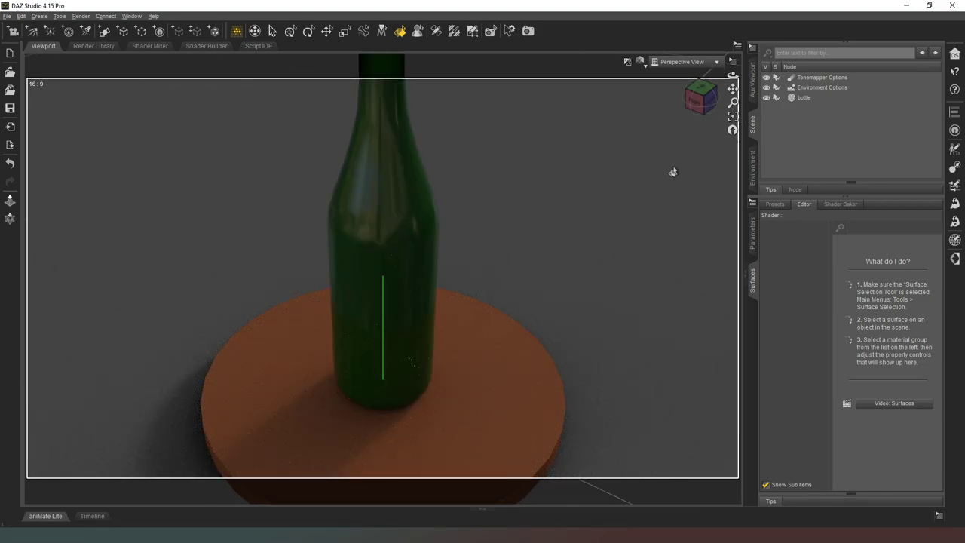
{"action": "left_click_drag", "start_coordinate": [698, 87], "coordinate": [702, 100]}
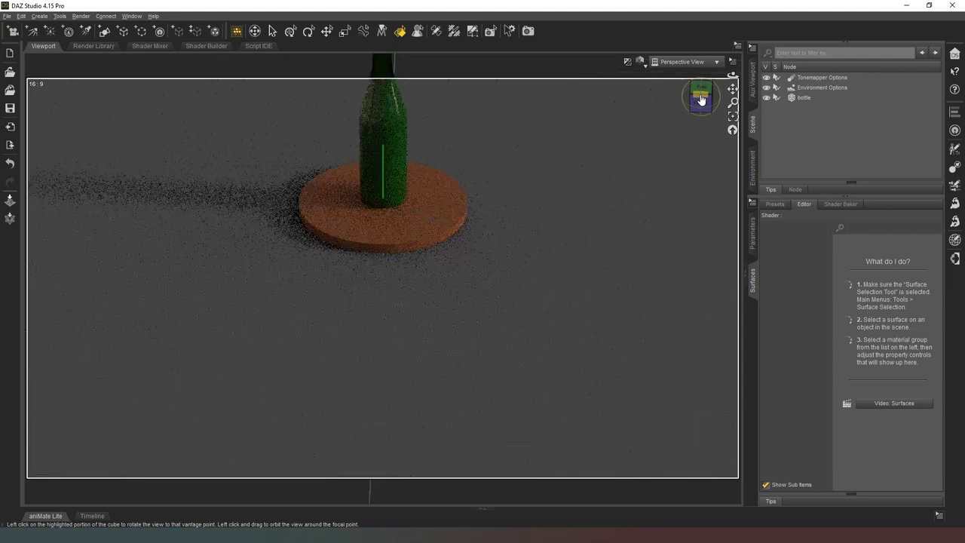
{"action": "left_click", "coordinate": [701, 99]}
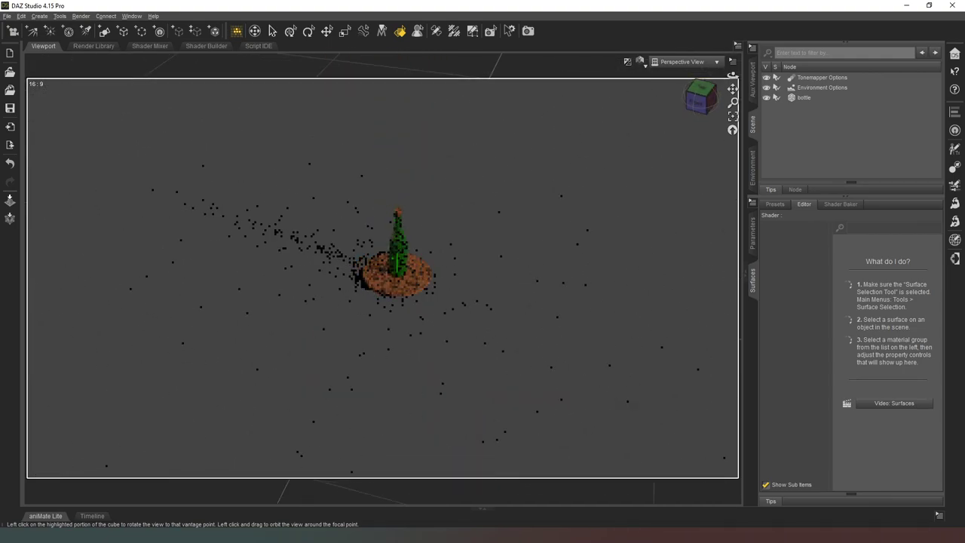
{"action": "left_click_drag", "start_coordinate": [698, 92], "coordinate": [703, 102]}
{"action": "key", "text": "ctrl+z"}
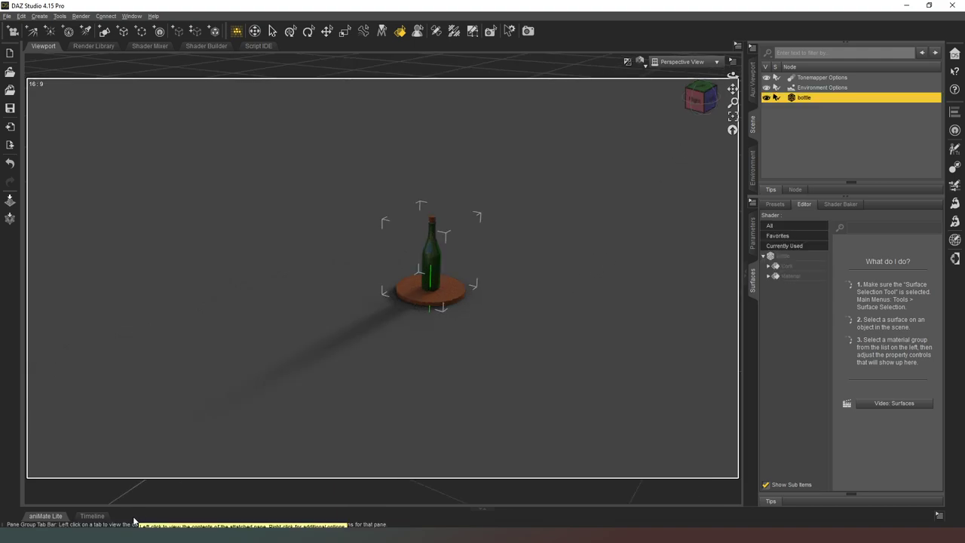